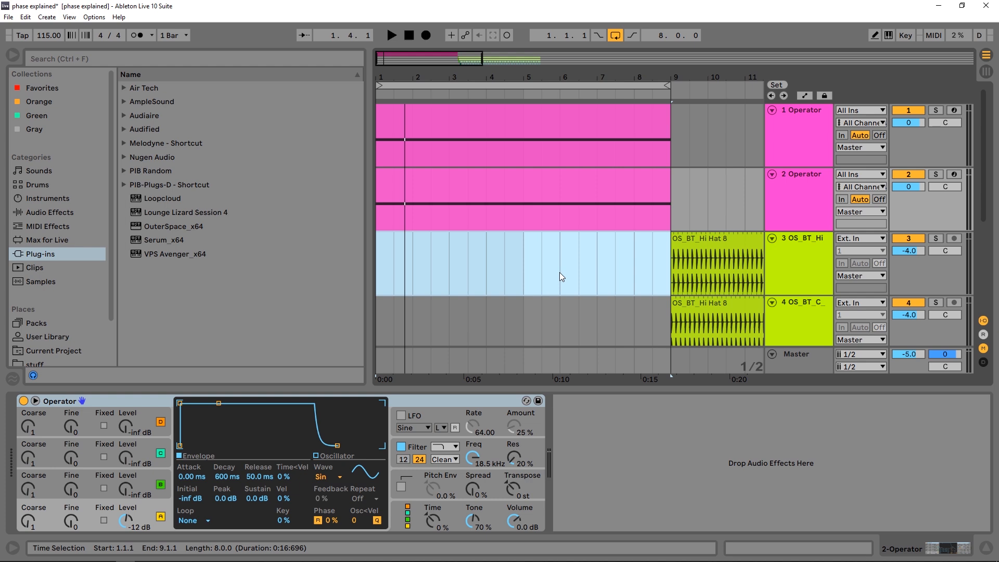
# Play the two Operator tracks together briefly to hear how the identical sine waves sum.
pyautogui.click(794, 147)
pyautogui.click(798, 203)
pyautogui.click(799, 146)
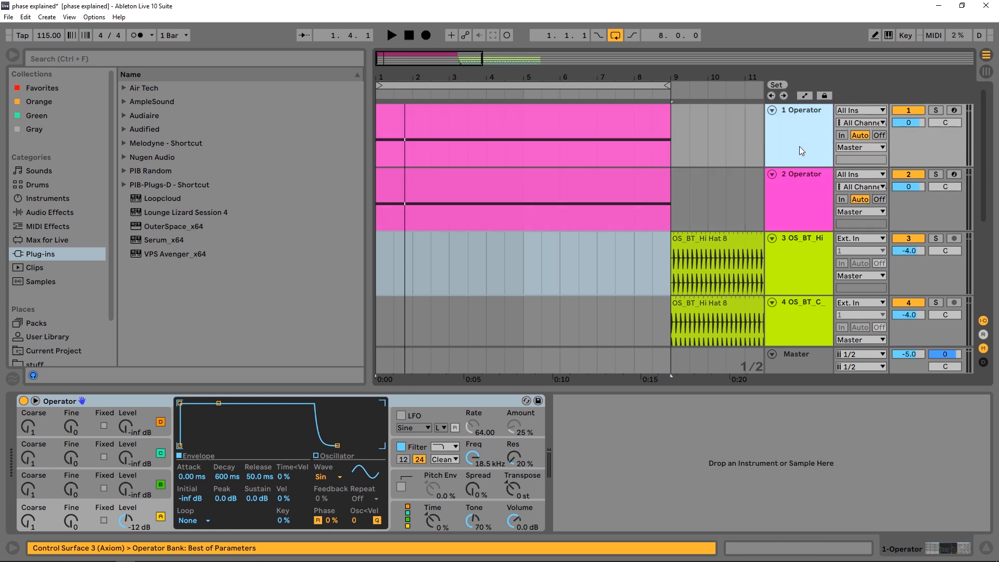
pyautogui.press('space')
pyautogui.press('space')
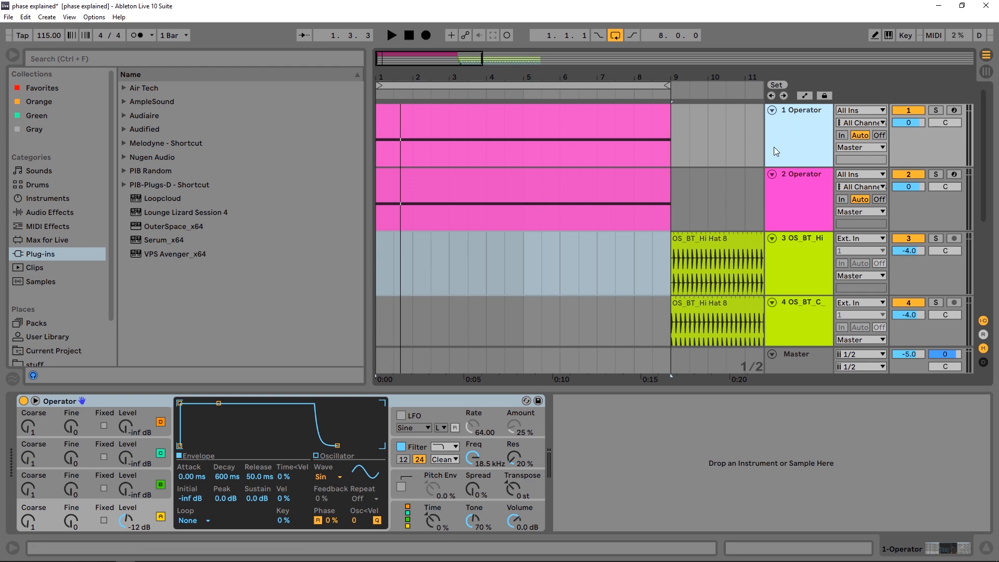
# Add the Utility audio effect after Operator on track 2.
pyautogui.click(804, 194)
pyautogui.click(801, 144)
pyautogui.click(801, 194)
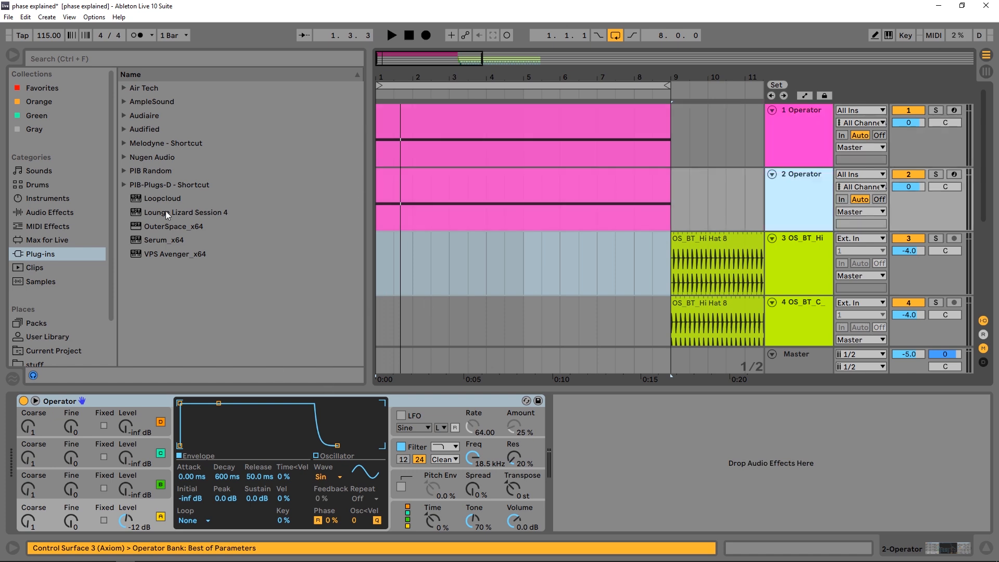
pyautogui.click(43, 213)
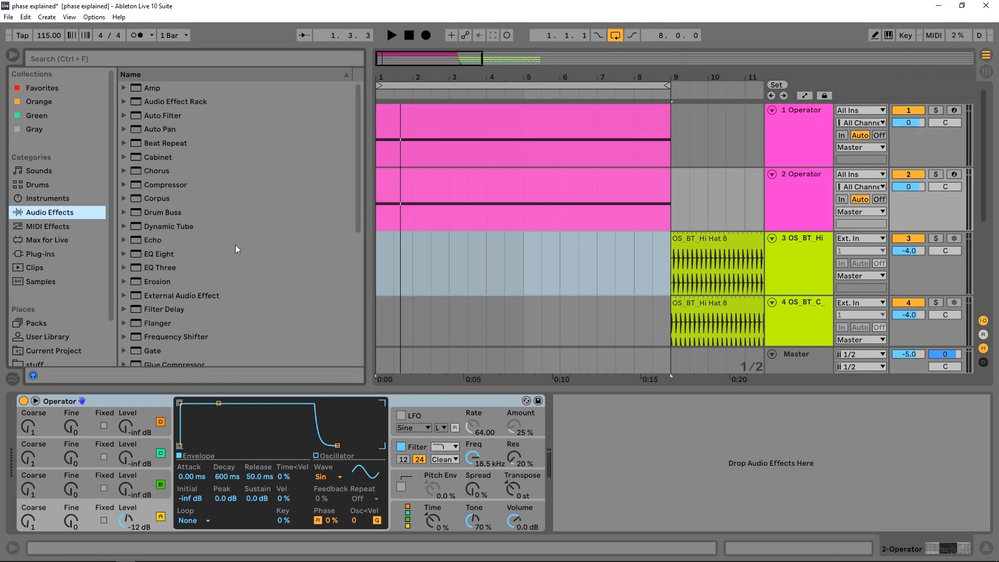
pyautogui.scroll(-5, 237, 246)
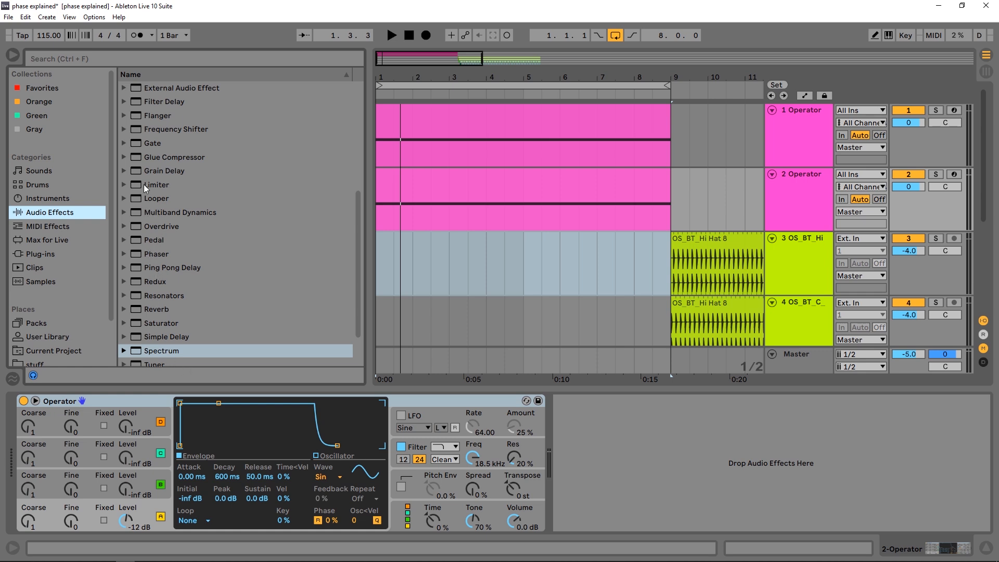
pyautogui.scroll(-1, 144, 185)
pyautogui.moveTo(140, 332); pyautogui.dragTo(605, 439)
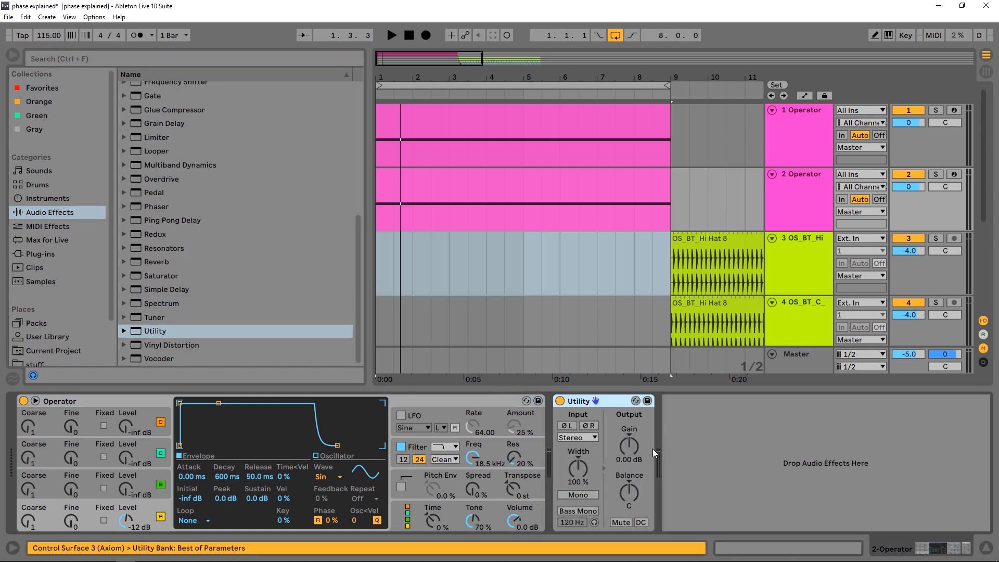
# Invert the phase of both the left and right channels in track 2's Utility, and play both tracks to compare.
pyautogui.click(565, 426)
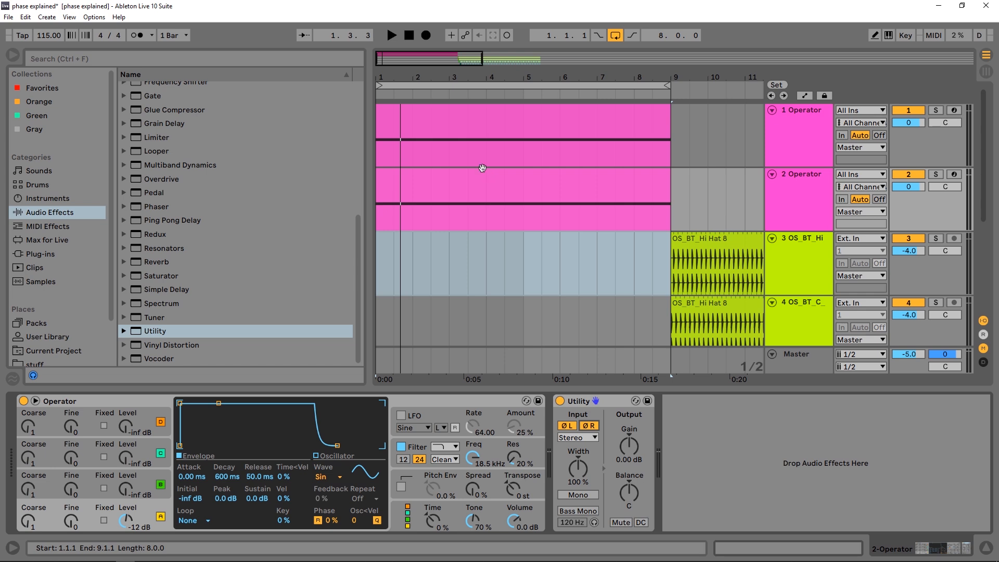
pyautogui.press('space')
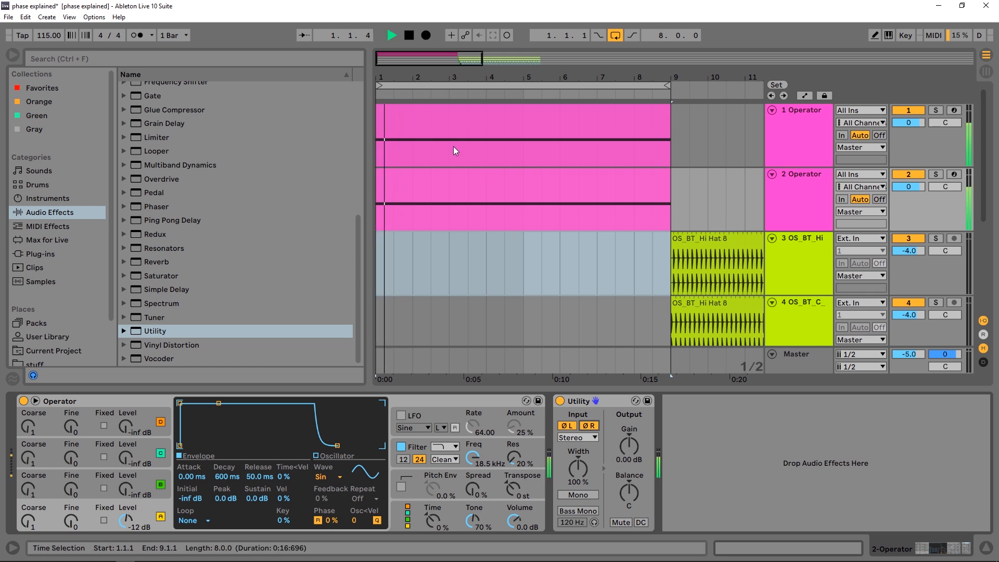
pyautogui.press('space')
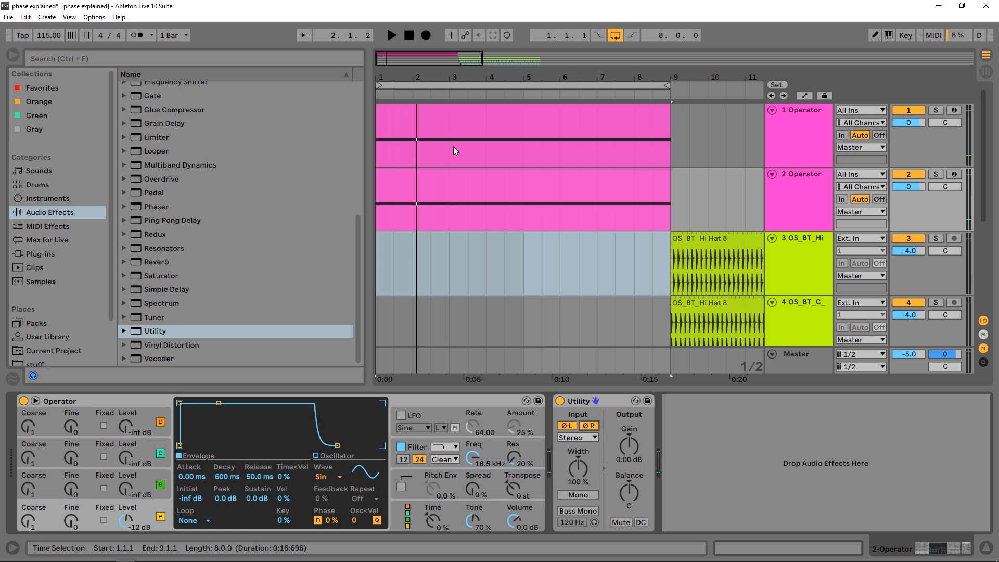
# Freeze and flatten both Operator tracks into audio.
pyautogui.click(803, 147)
pyautogui.rightClick(803, 148)
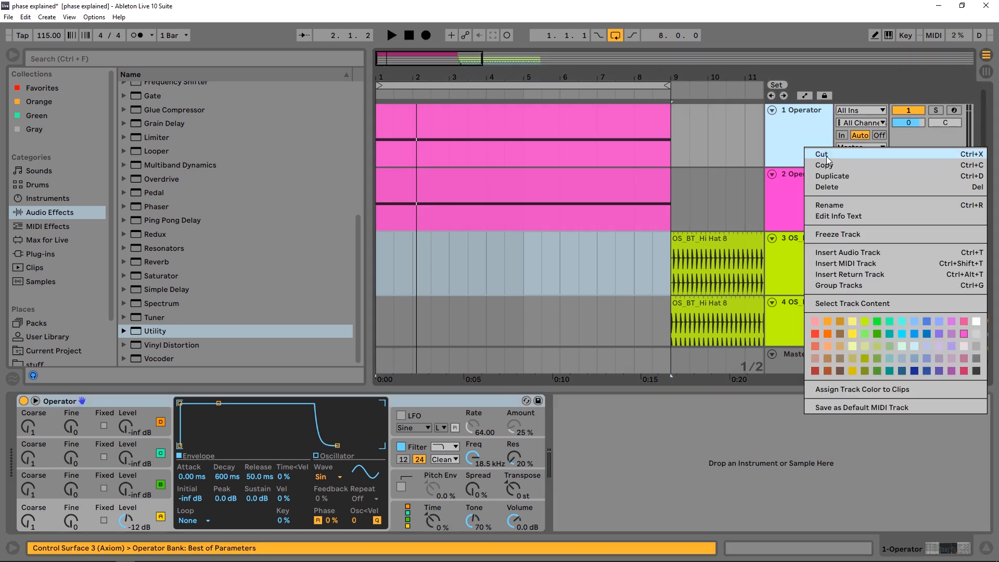
pyautogui.click(865, 235)
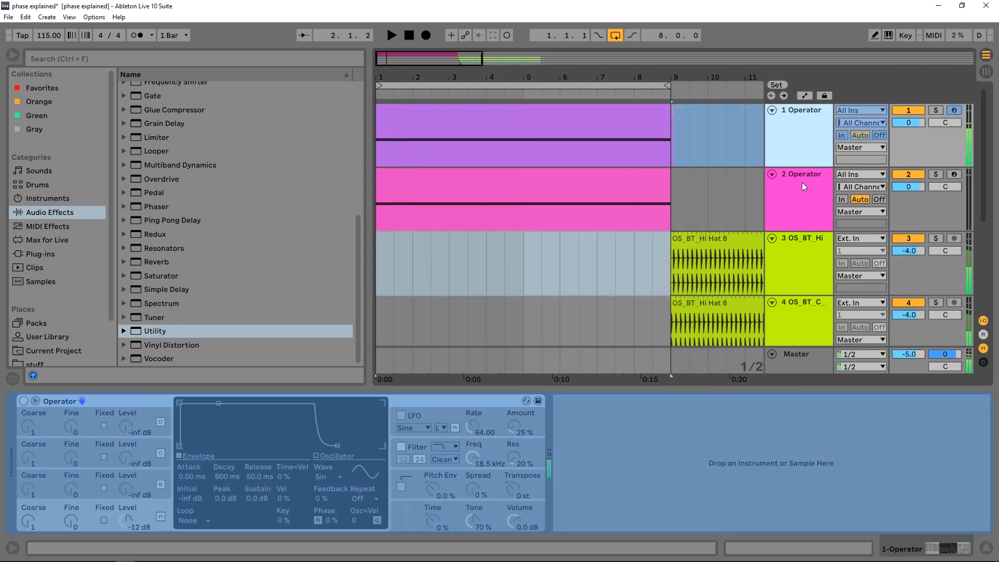
pyautogui.rightClick(796, 147)
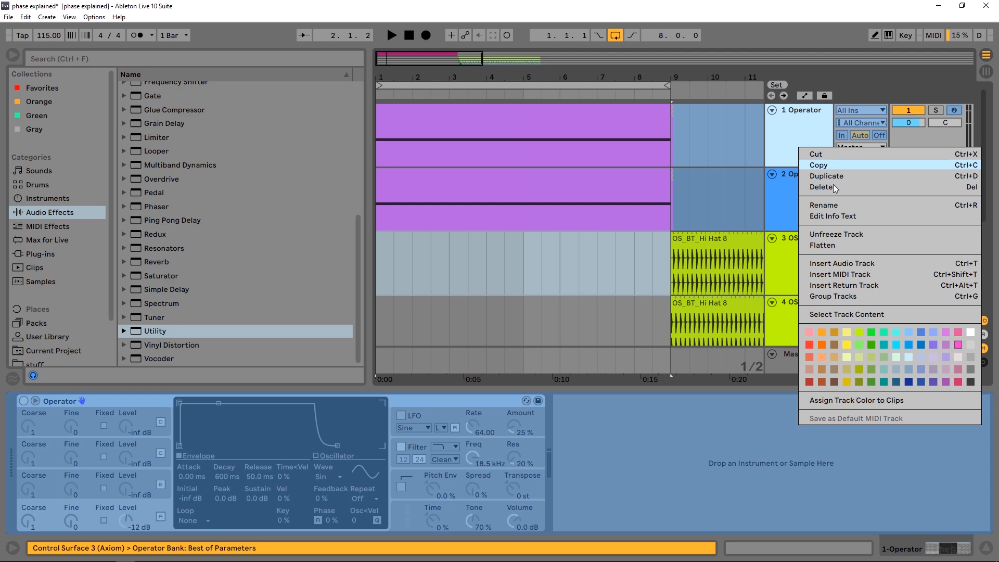
pyautogui.click(843, 247)
# Examine the two flattened Operator waveforms up close at the start of bar 1, comparing their peaks and troughs.
pyautogui.moveTo(387, 72); pyautogui.dragTo(387, 70)
pyautogui.click(450, 165)
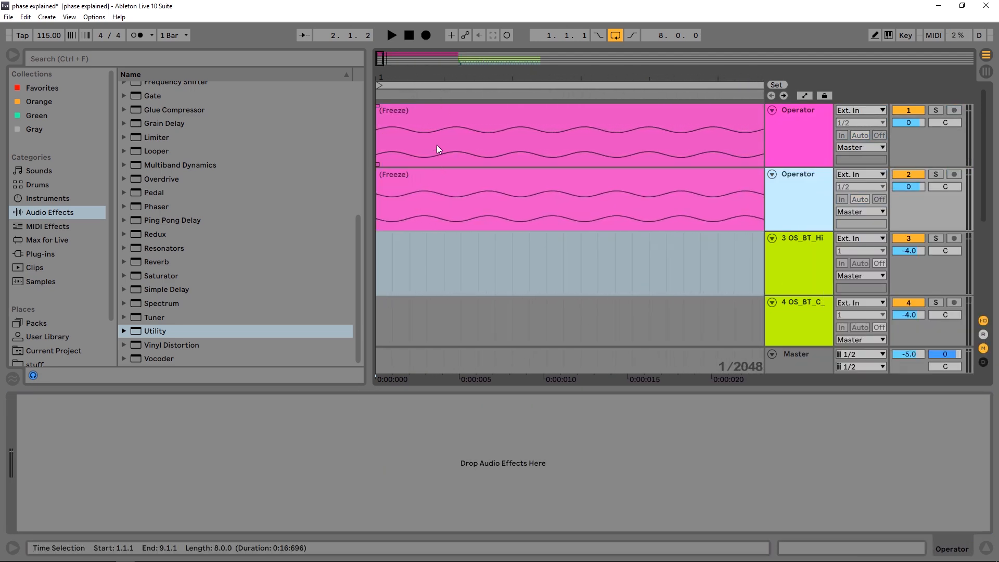
pyautogui.click(446, 193)
pyautogui.click(469, 152)
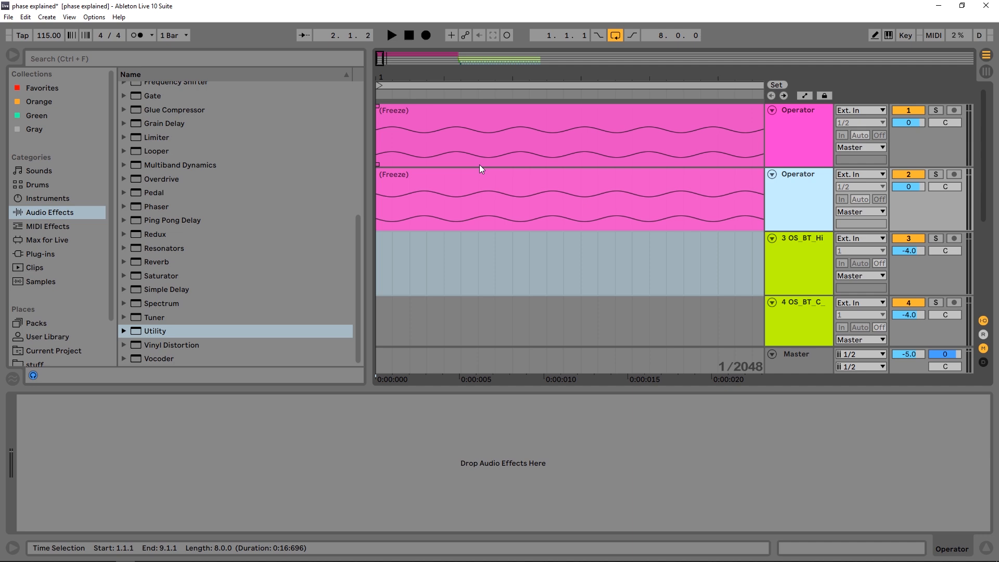
# Move the eight-bar loop region to start at bar 9, over the hi-hat and ride clips.
pyautogui.scroll(-5, 400, 104)
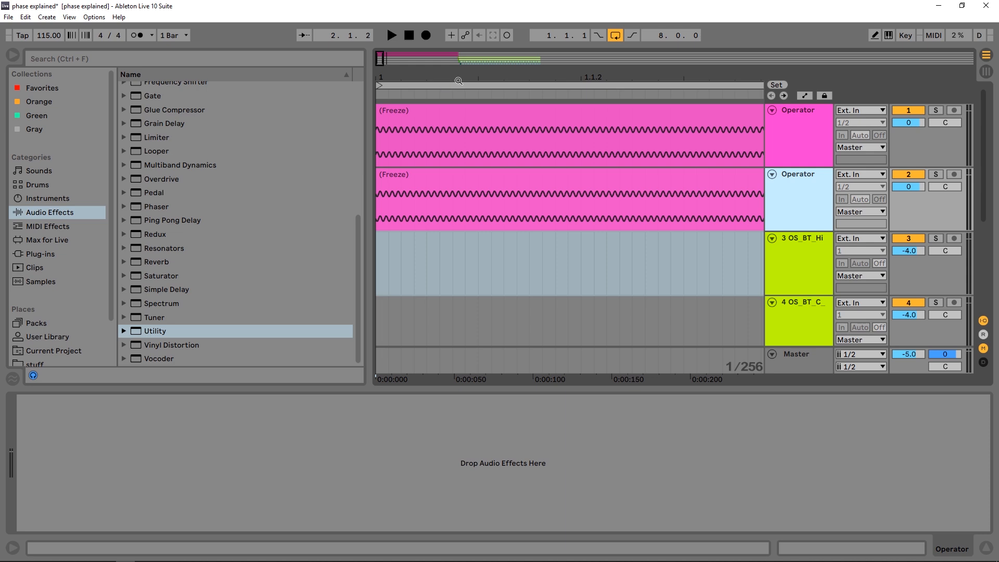
pyautogui.moveTo(457, 81); pyautogui.dragTo(387, 83)
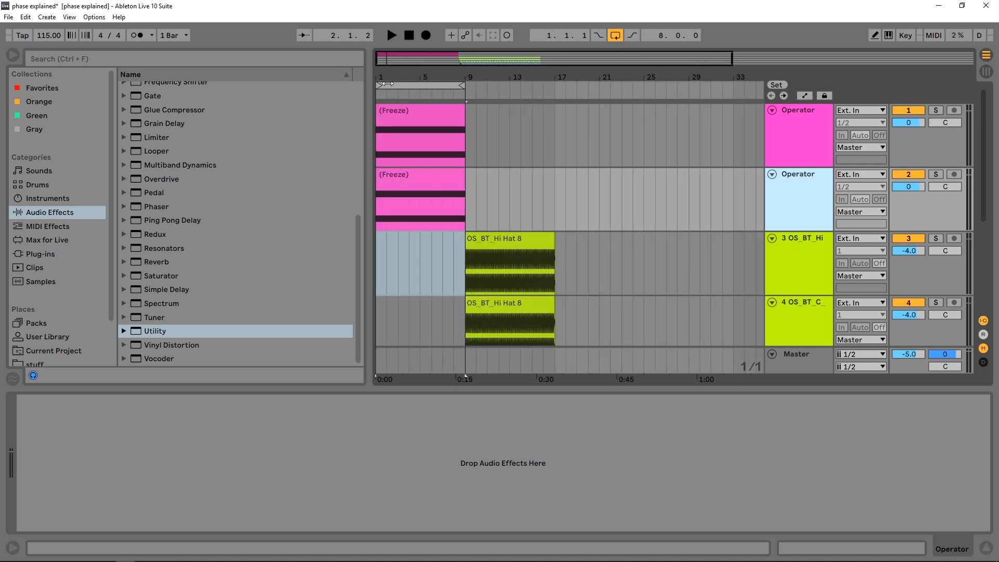
pyautogui.moveTo(387, 84); pyautogui.dragTo(478, 83)
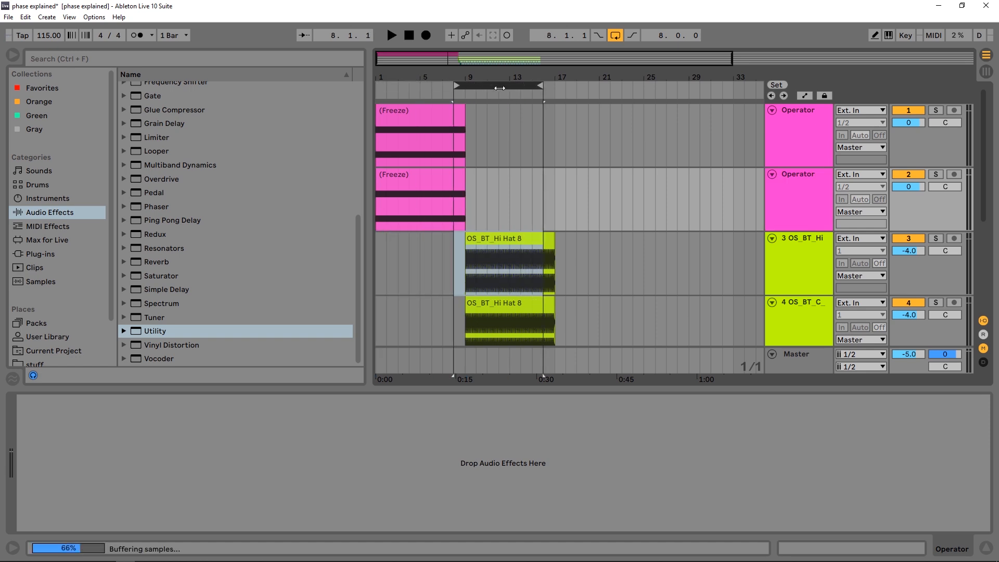
pyautogui.scroll(-2, 544, 299)
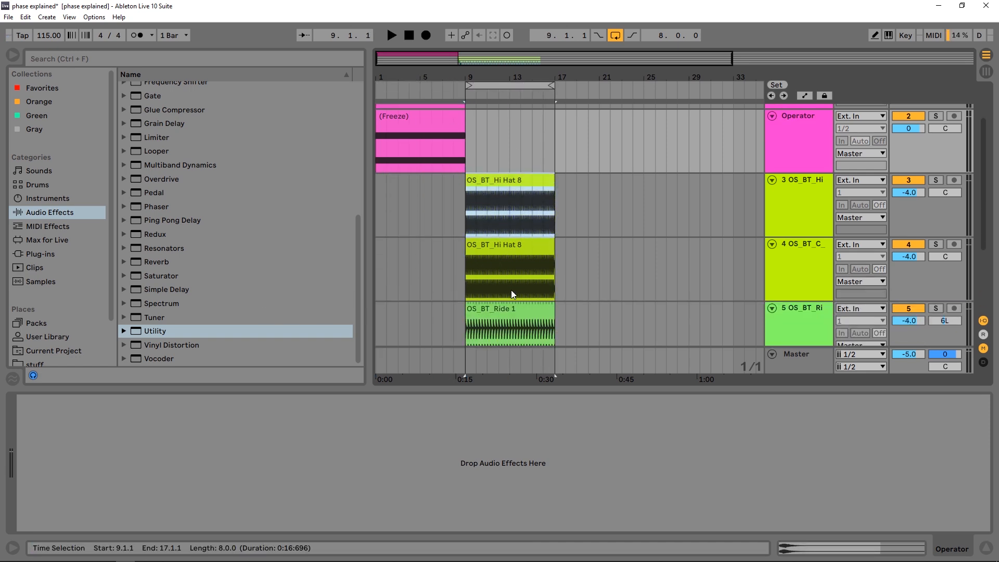
pyautogui.scroll(-2, 542, 296)
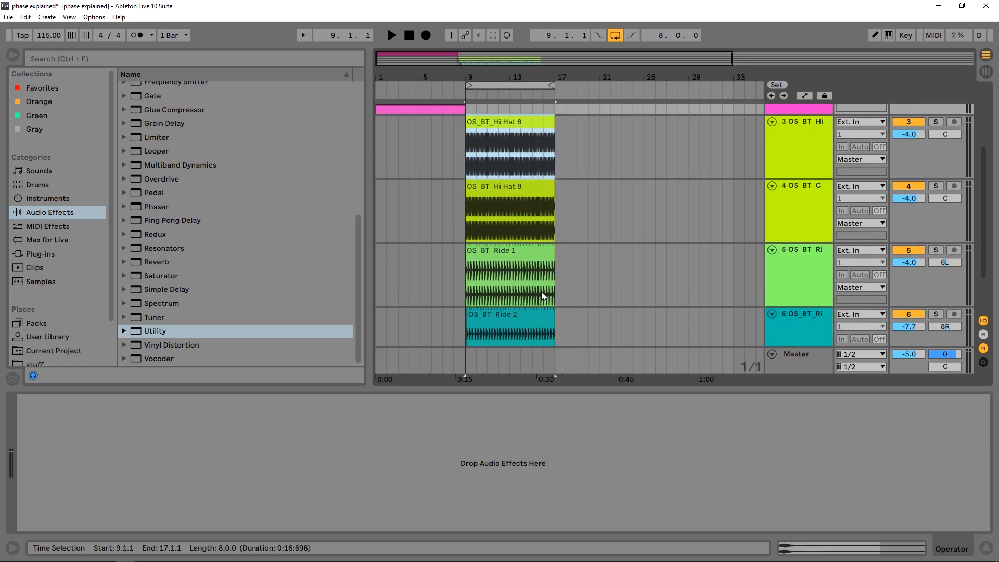
# Add Ozone 8 Imager from the iZotope Ozone 8 plug-ins to the Master track.
pyautogui.click(51, 254)
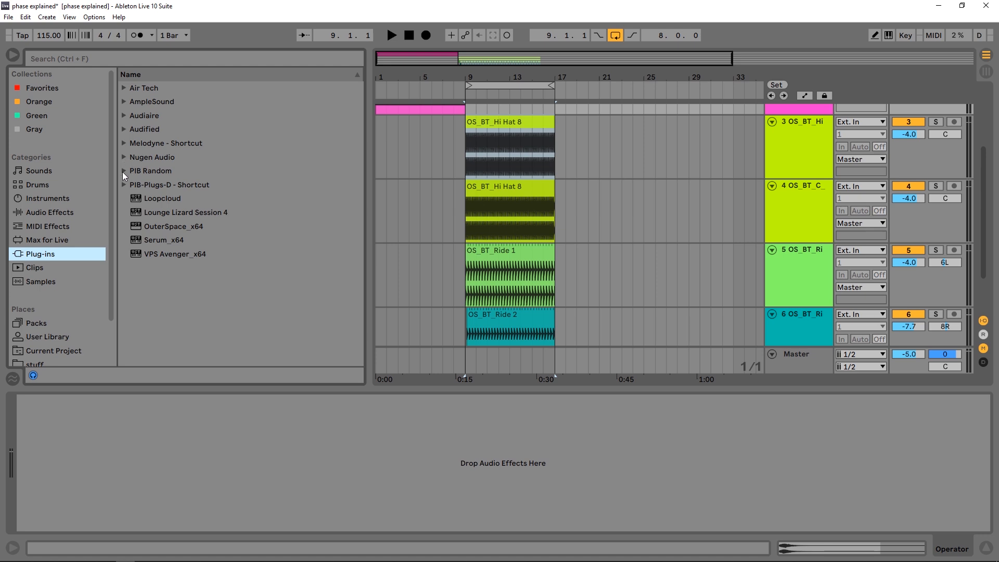
pyautogui.click(124, 184)
pyautogui.click(132, 227)
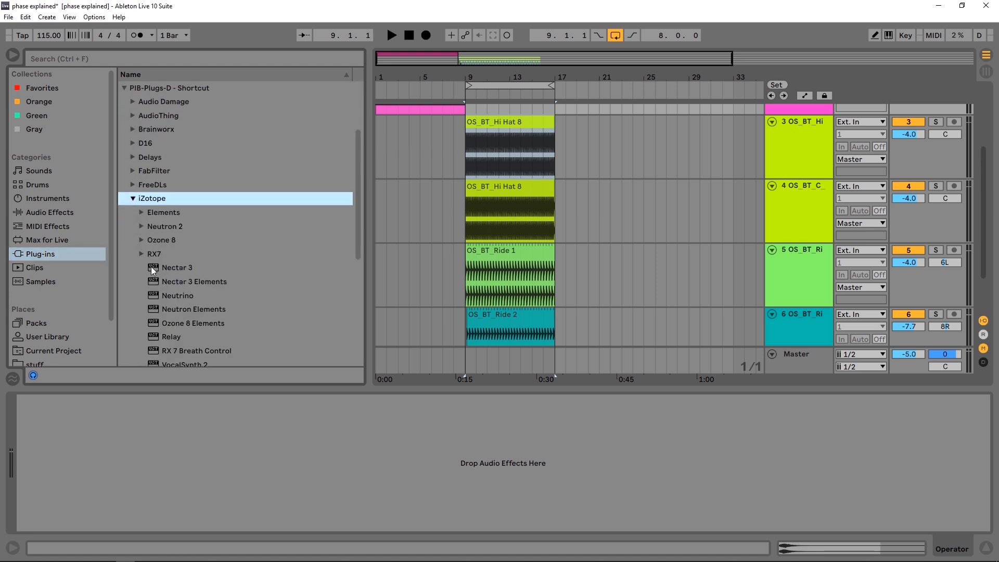
pyautogui.click(139, 212)
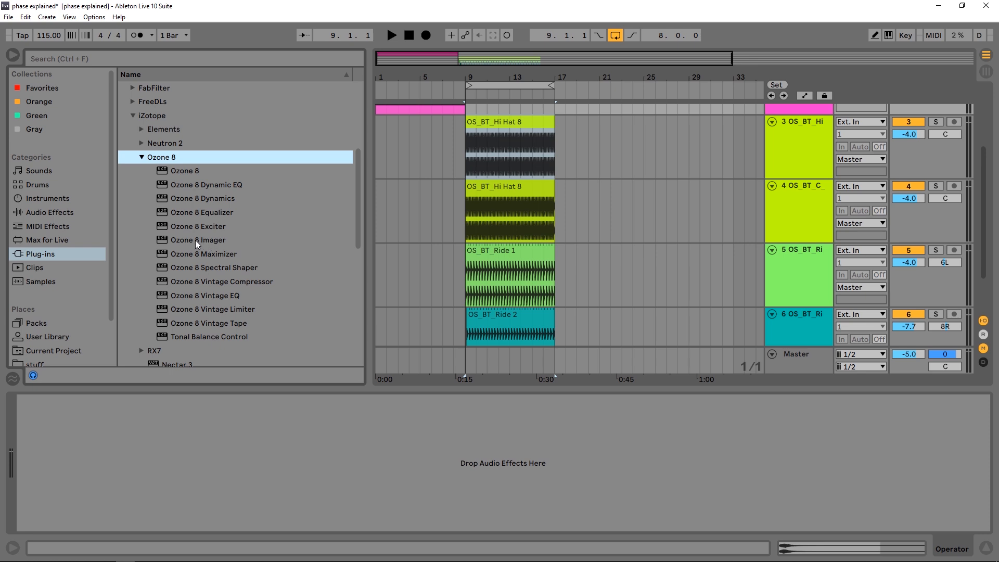
pyautogui.click(196, 240)
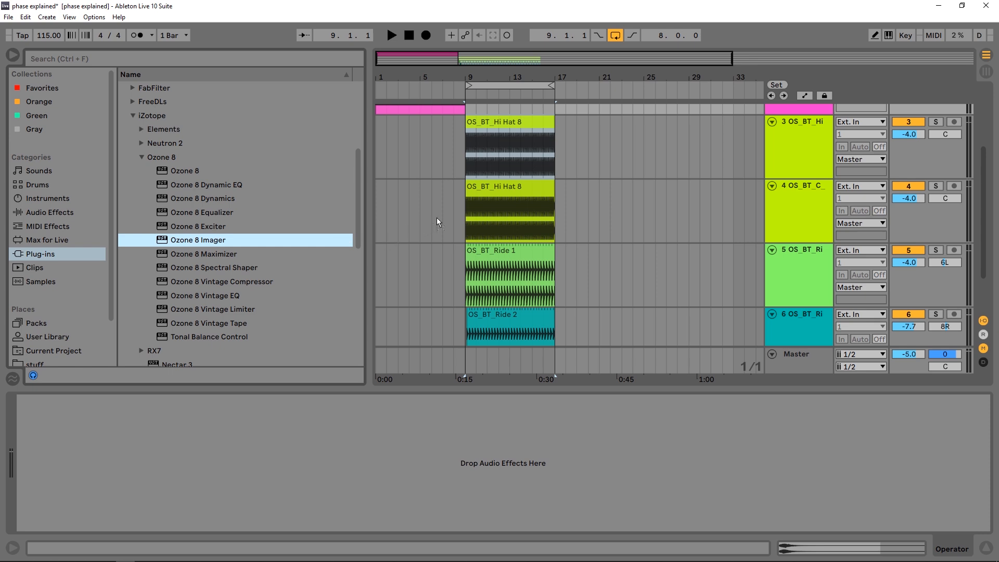
pyautogui.click(797, 354)
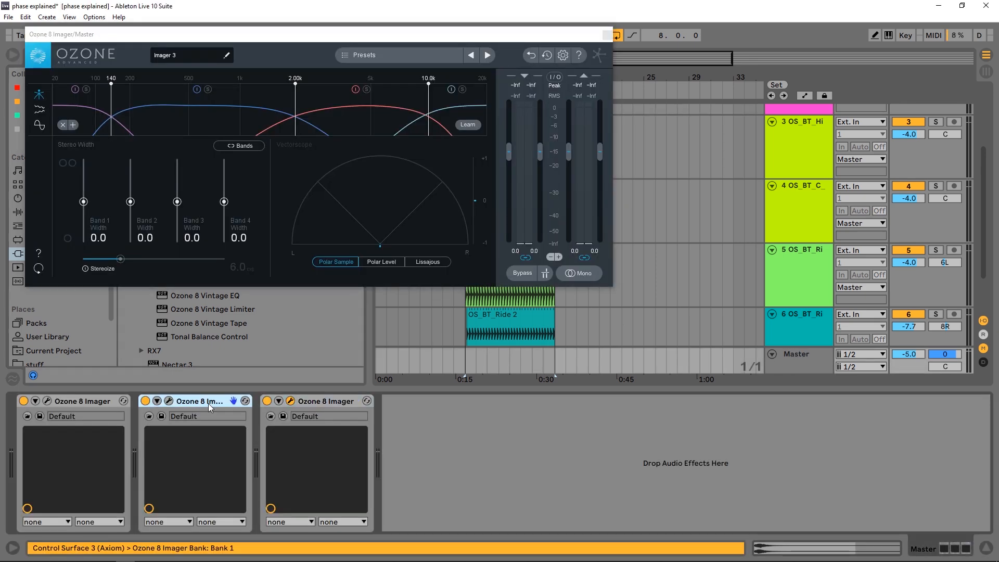
# Delete the middle Ozone 8 Imager from the Master chain and move the Imager window clear of the clips.
pyautogui.press('Delete')
pyautogui.moveTo(384, 39); pyautogui.dragTo(548, 113)
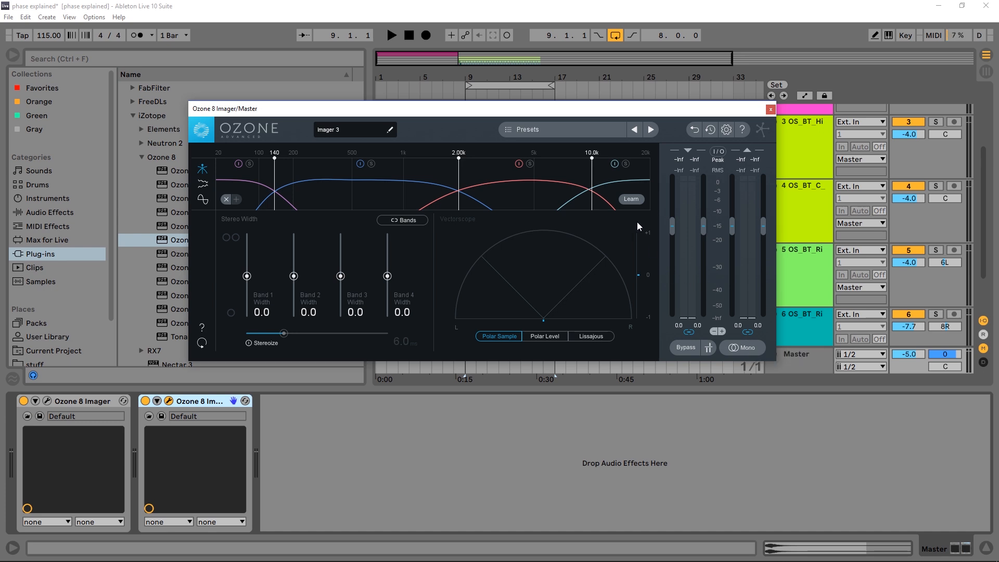
pyautogui.moveTo(661, 111); pyautogui.dragTo(327, 121)
# Play the looped hi-hat and ride clips while watching the vectorscope and correlation meter in Ozone 8 Imager.
pyautogui.moveTo(468, 72); pyautogui.dragTo(522, 130)
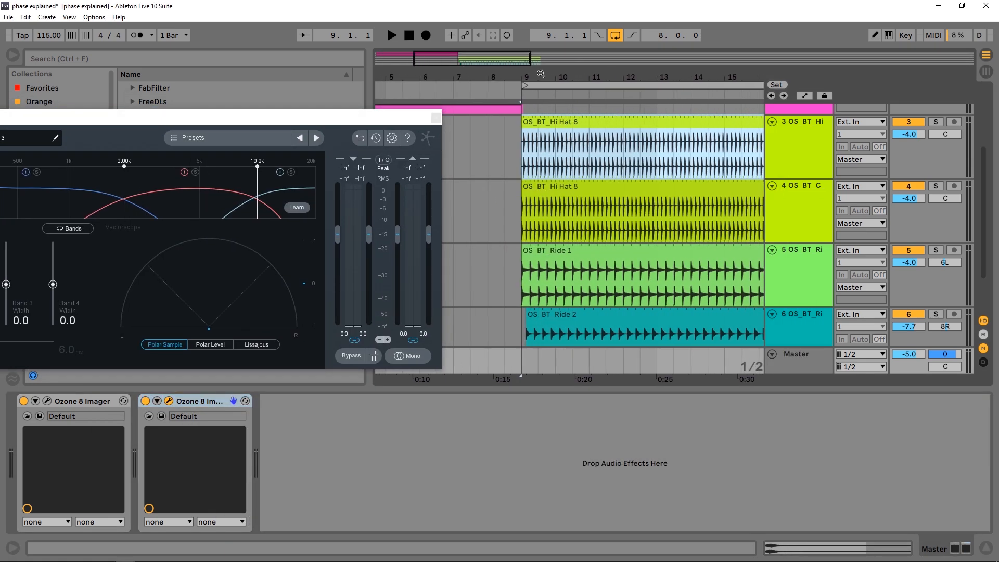
pyautogui.scroll(-2, 582, 240)
pyautogui.scroll(2, 577, 245)
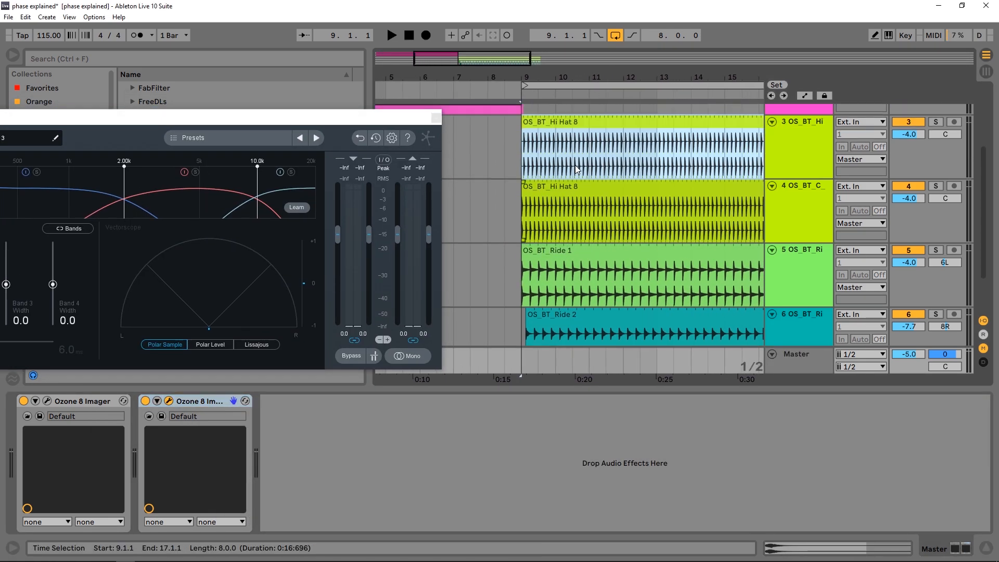
pyautogui.scroll(-2, 571, 304)
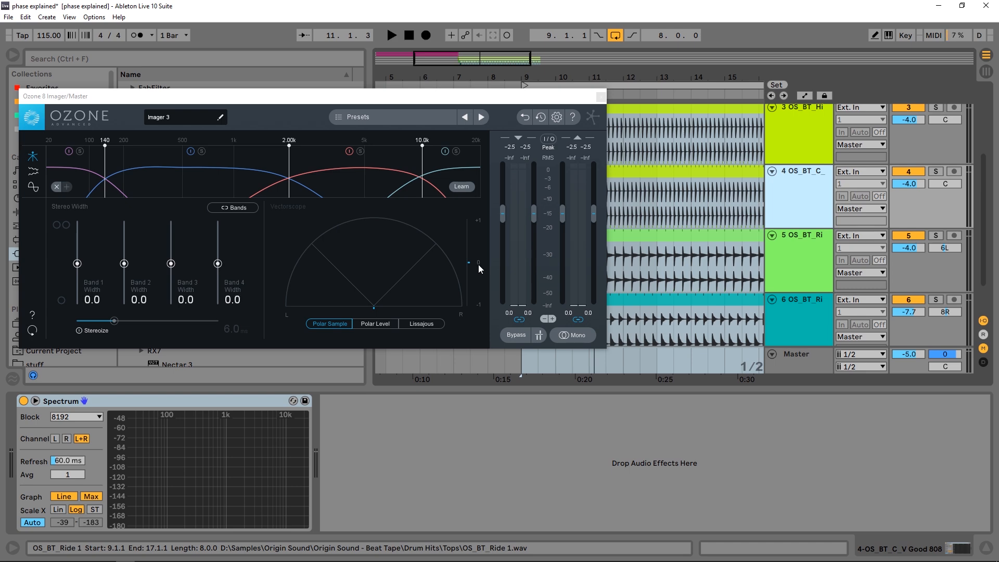
pyautogui.press('space')
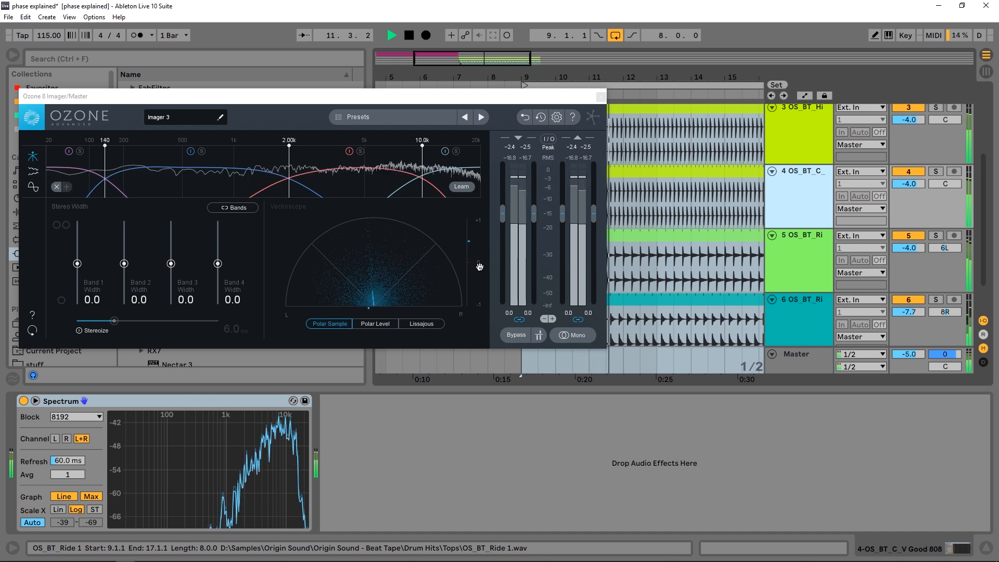
pyautogui.press('space')
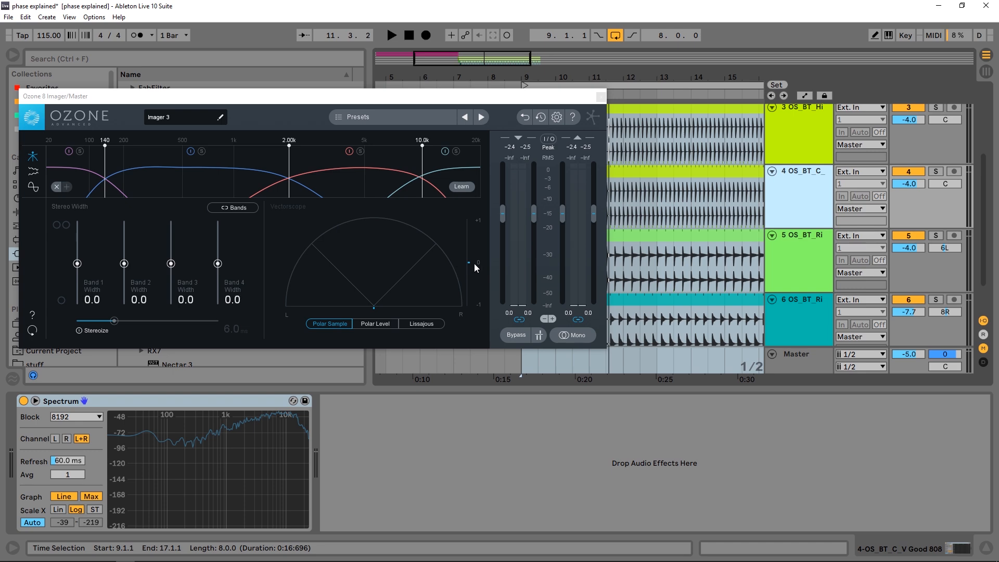
# Add the Soundtoys PhaseMistress plug-in to the hi-hat on track 3.
pyautogui.moveTo(312, 96); pyautogui.dragTo(568, 224)
pyautogui.click(132, 115)
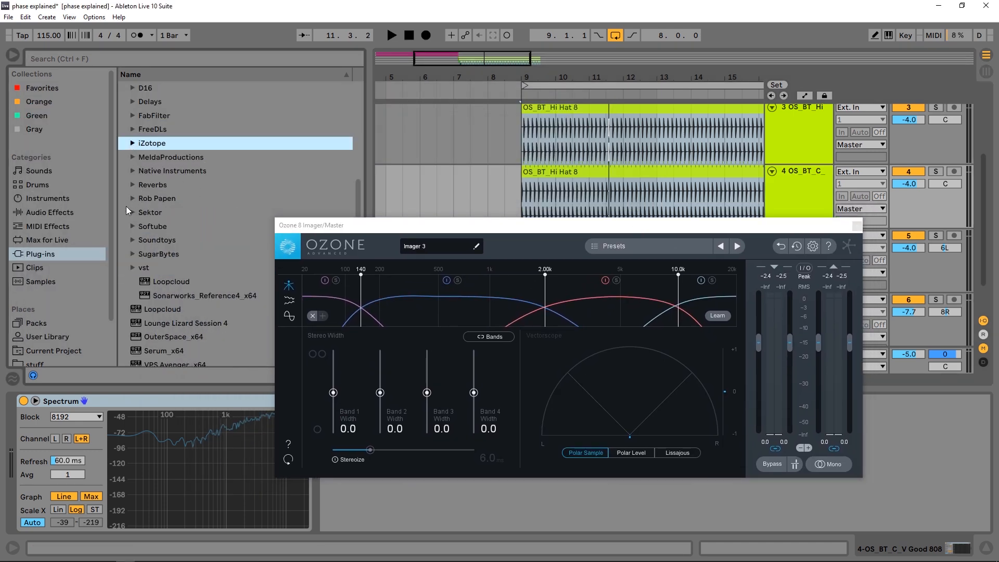
pyautogui.click(133, 241)
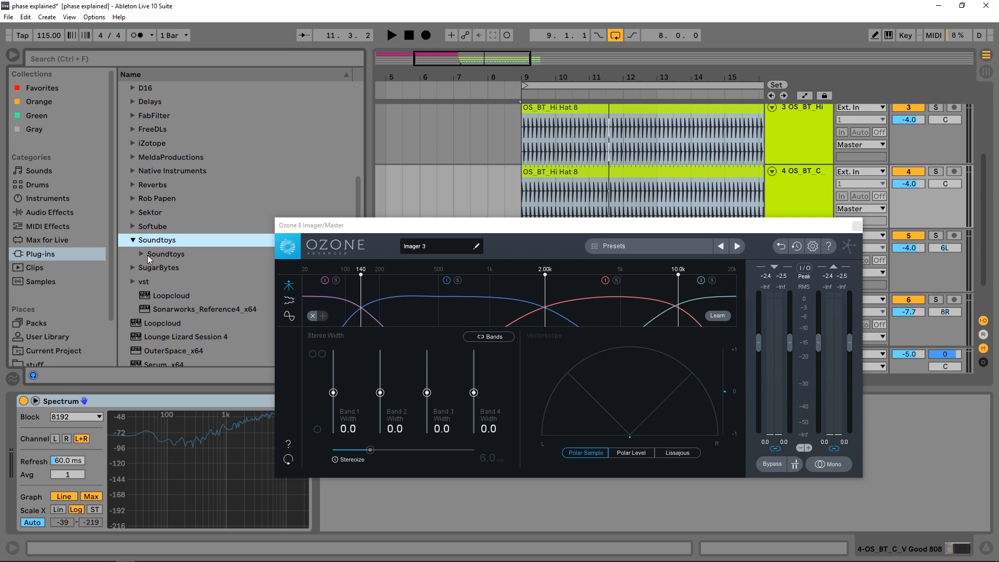
pyautogui.click(142, 254)
pyautogui.scroll(-10, 169, 276)
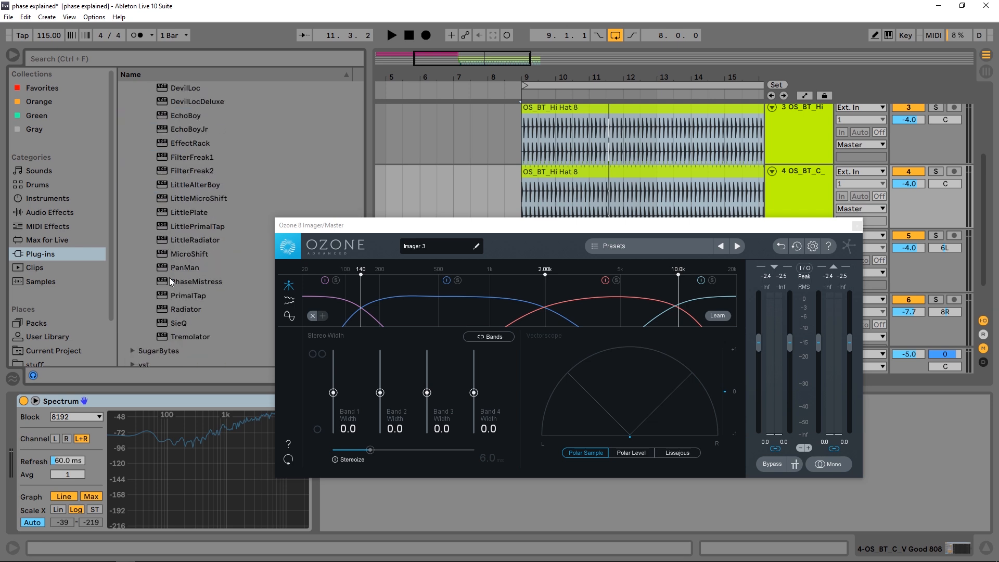
pyautogui.scroll(2, 170, 277)
pyautogui.moveTo(187, 240); pyautogui.dragTo(790, 133)
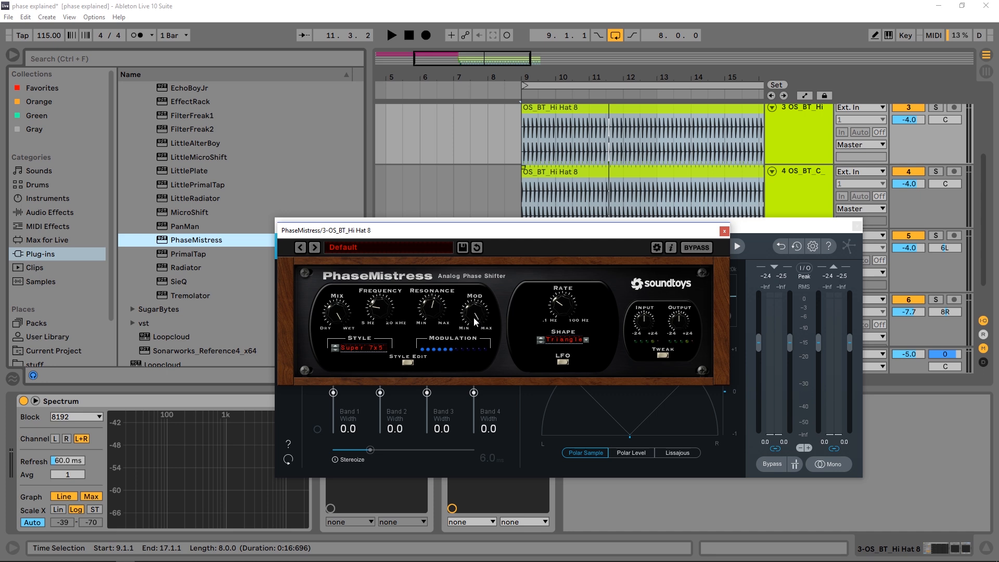
# Turn down the Mod, Resonance, Frequency and Mix knobs of PhaseMistress, and select hi-hat track 3.
pyautogui.moveTo(479, 311); pyautogui.dragTo(483, 424)
pyautogui.moveTo(431, 306); pyautogui.dragTo(442, 374)
pyautogui.moveTo(385, 314); pyautogui.dragTo(393, 355)
pyautogui.moveTo(333, 308); pyautogui.dragTo(327, 357)
pyautogui.click(808, 132)
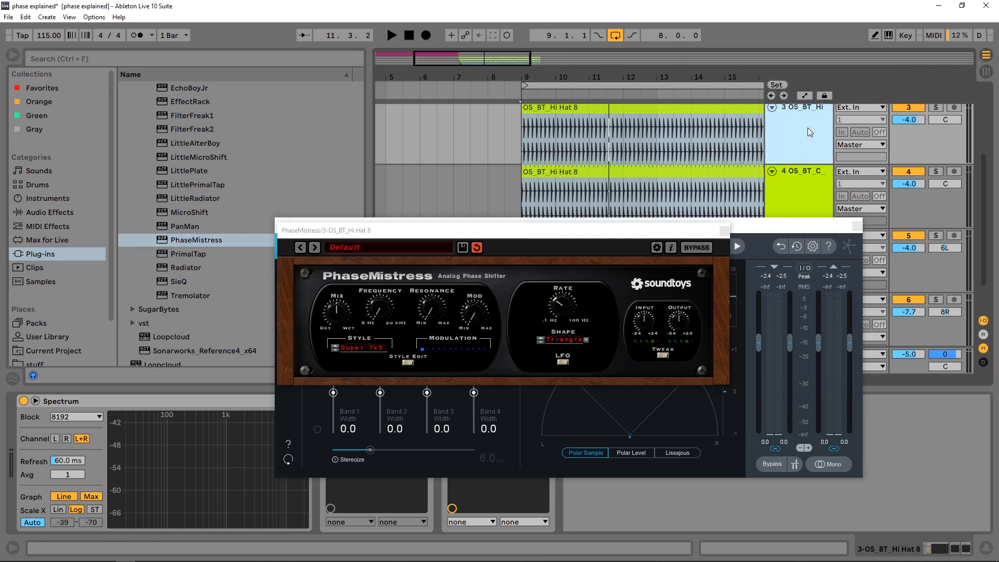
# Solo hi-hat track 3 and compare its playback with PhaseMistress bypassed and active.
pyautogui.click(935, 107)
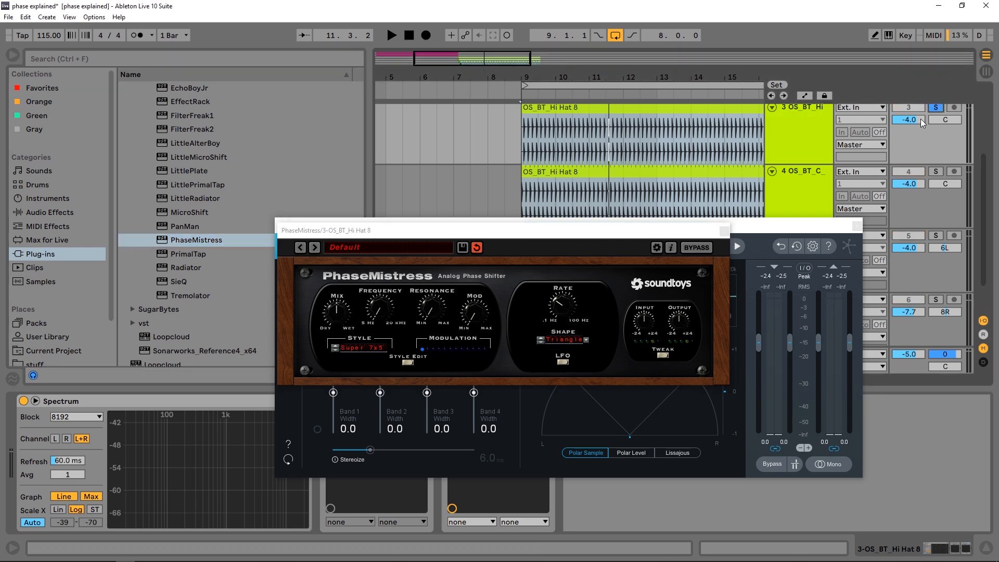
pyautogui.click(693, 249)
pyautogui.press('space')
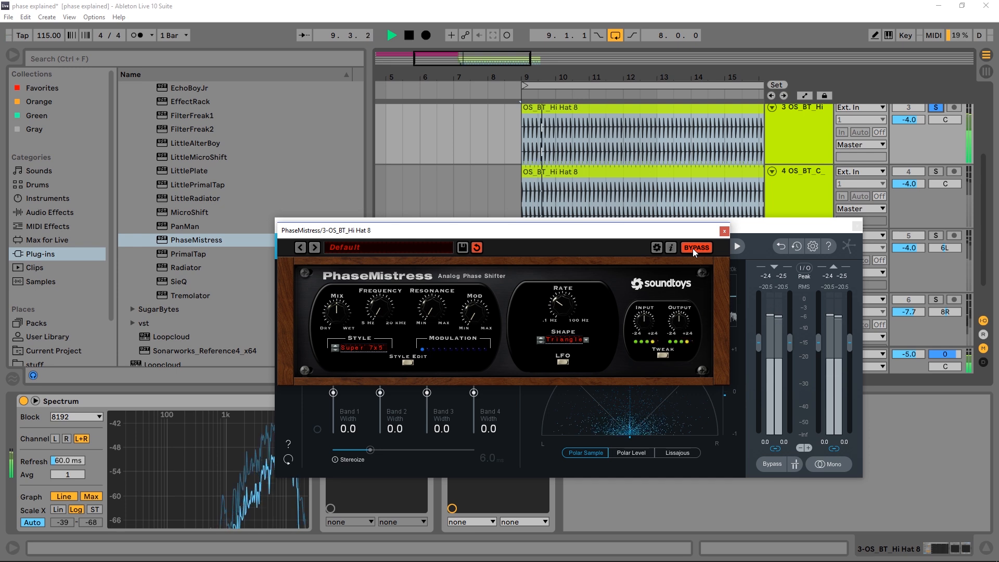
pyautogui.click(692, 248)
pyautogui.press('space')
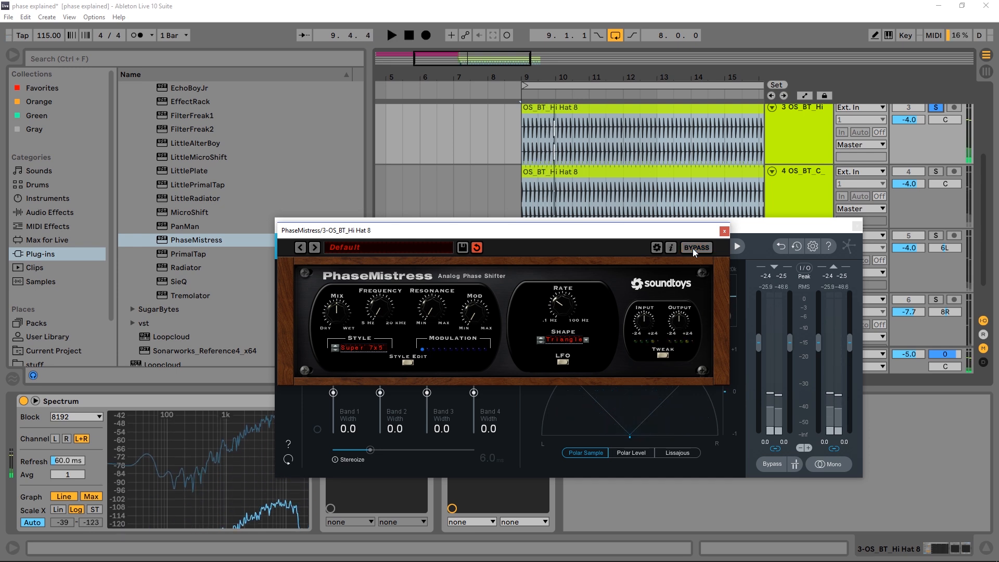
pyautogui.press('space')
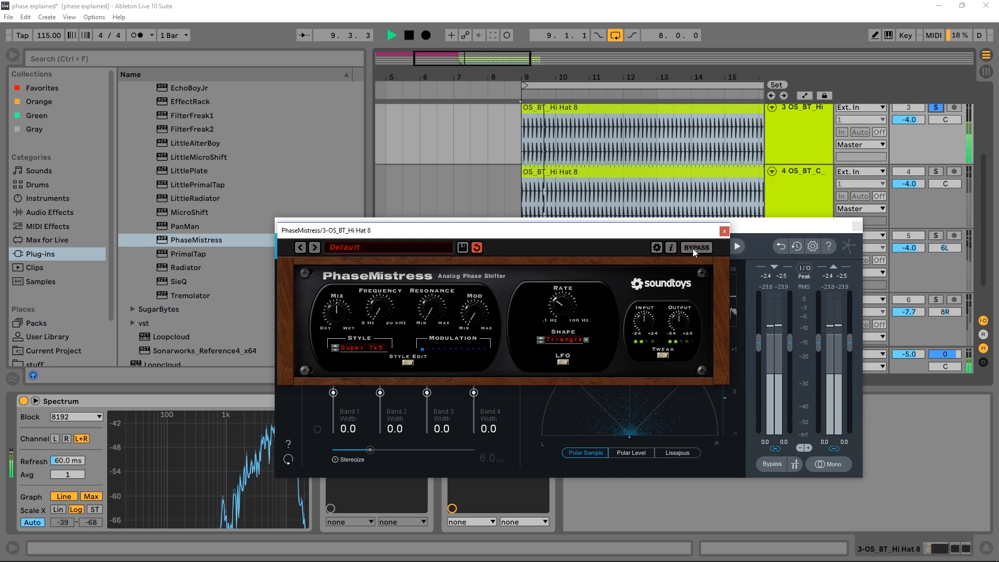
pyautogui.press('space')
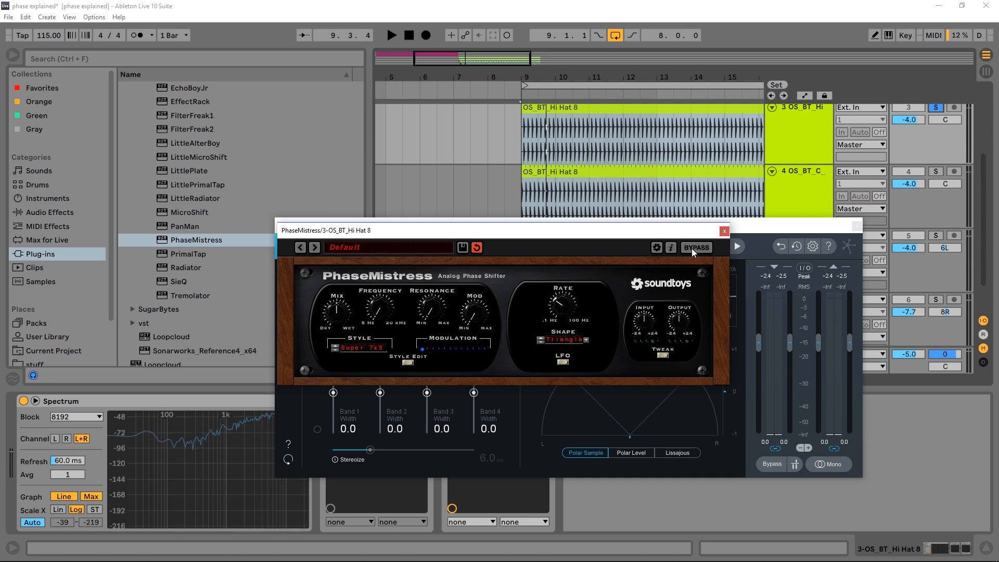
# Unsolo track 3 and compare the full loop with PhaseMistress bypassed and active while watching the Ozone 8 Imager's correlation meter.
pyautogui.moveTo(687, 230); pyautogui.dragTo(564, 135)
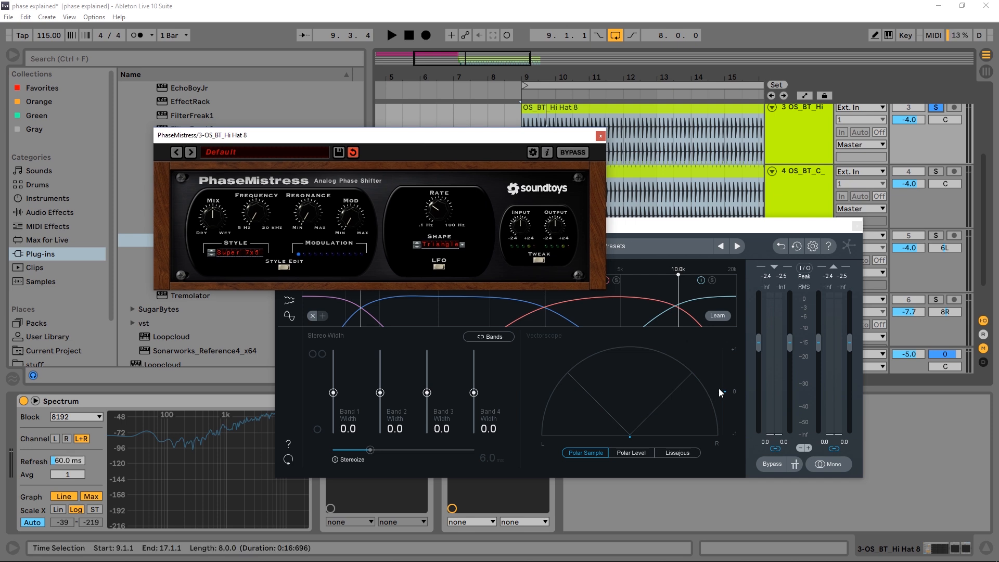
pyautogui.click(935, 108)
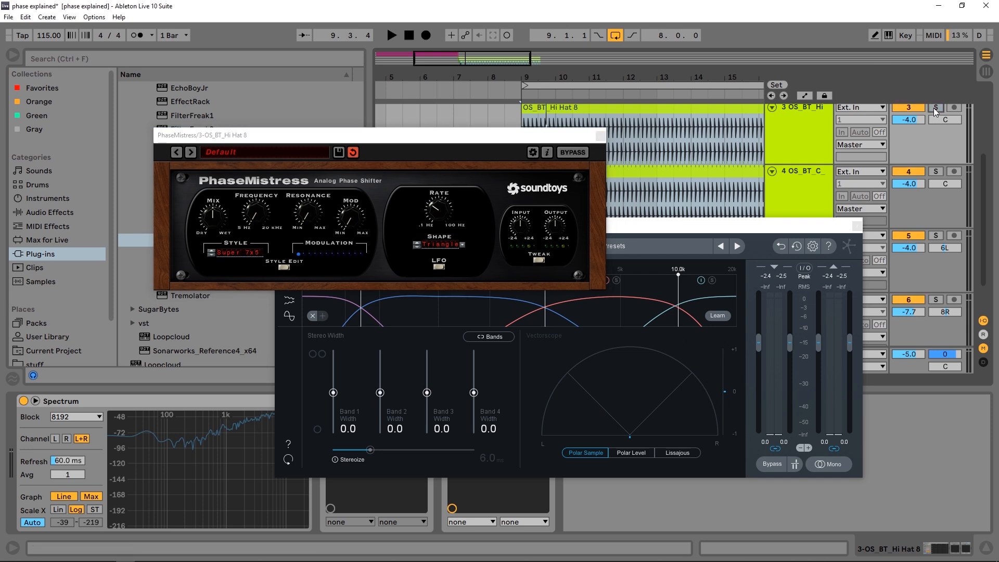
pyautogui.click(568, 152)
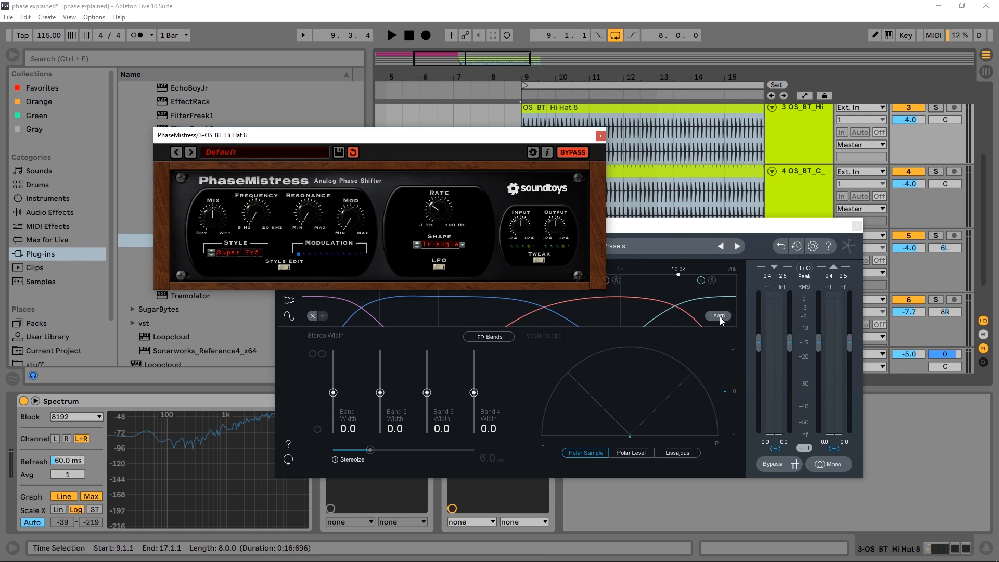
pyautogui.press('space')
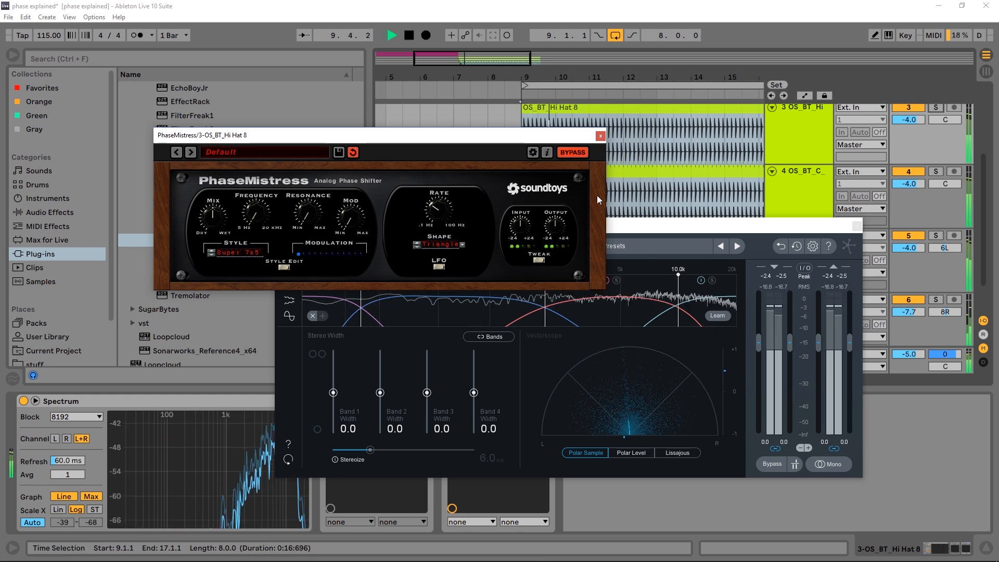
pyautogui.click(572, 152)
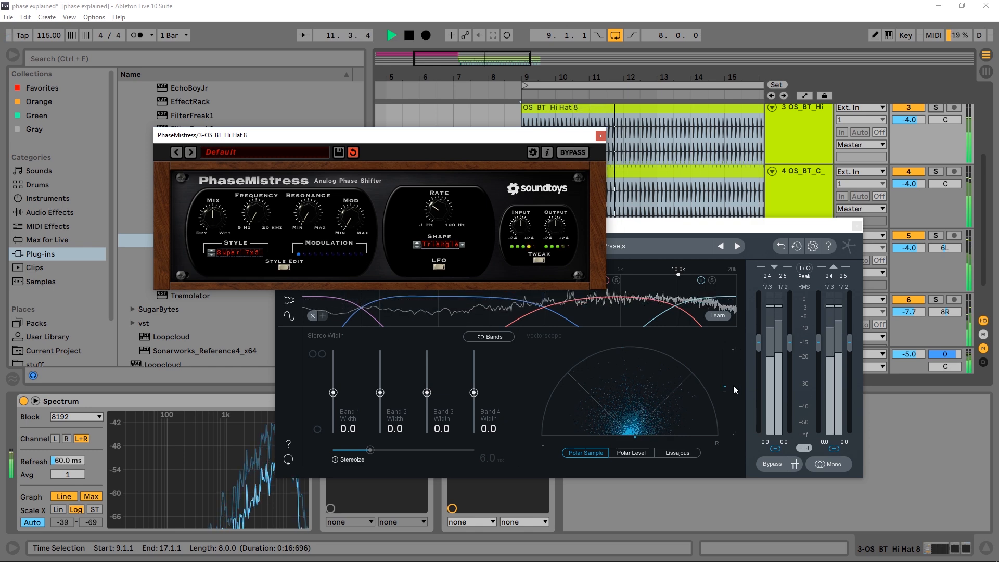
pyautogui.click(572, 153)
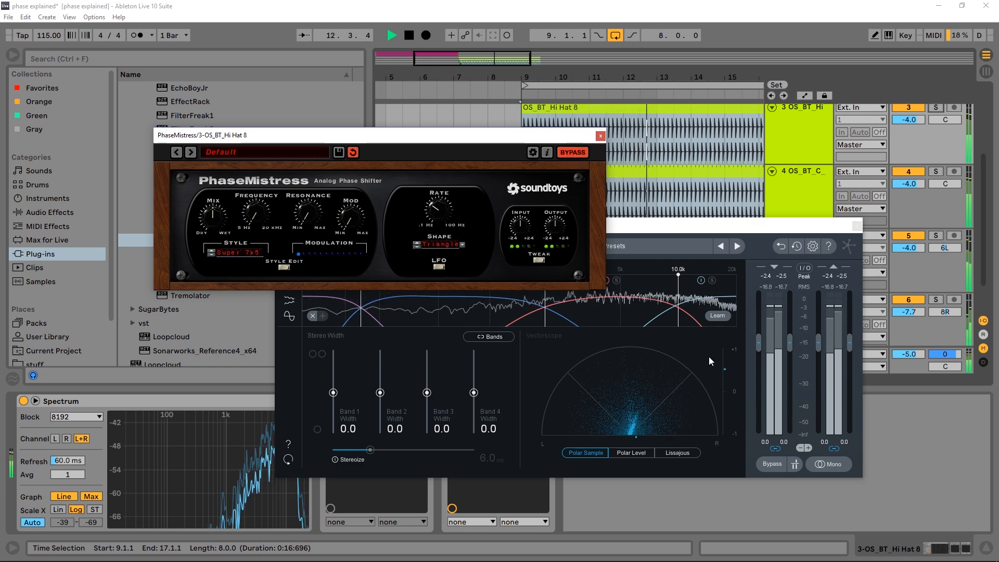
pyautogui.click(576, 152)
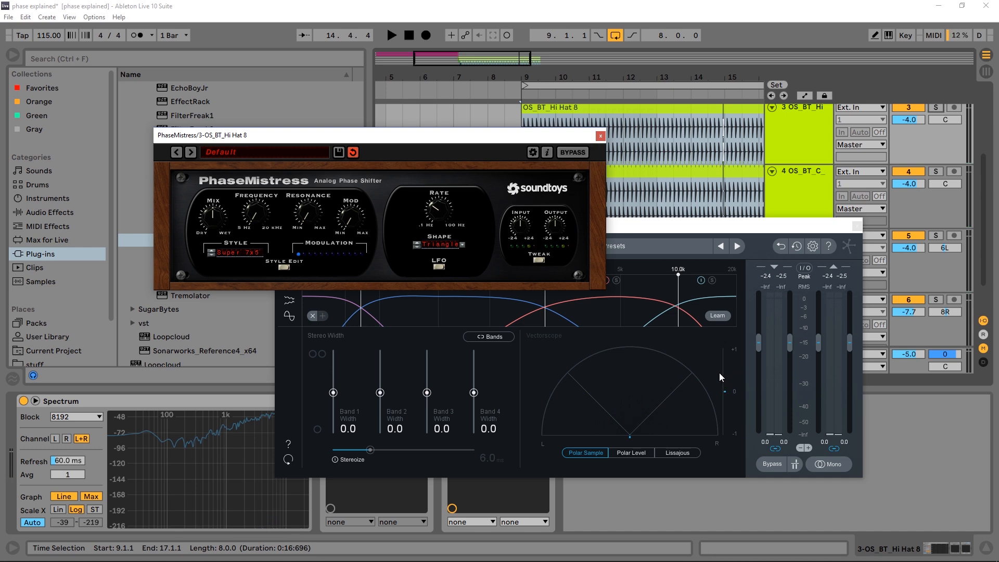
# Move the 8-bar loop to bar 1 over the frozen Operator clips and play it briefly, with PhaseMistress clear of them.
pyautogui.moveTo(313, 140); pyautogui.dragTo(502, 154)
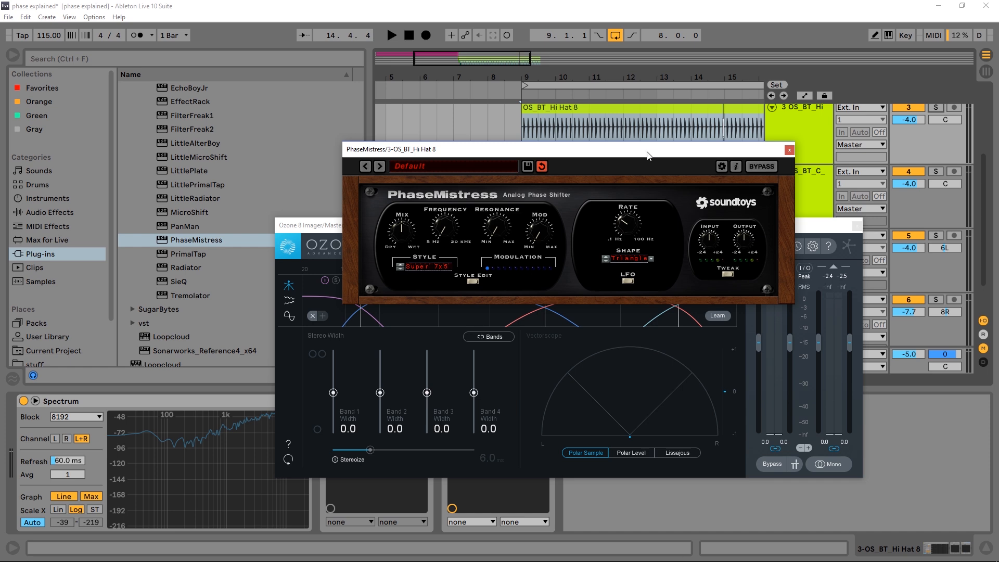
pyautogui.scroll(3, 513, 118)
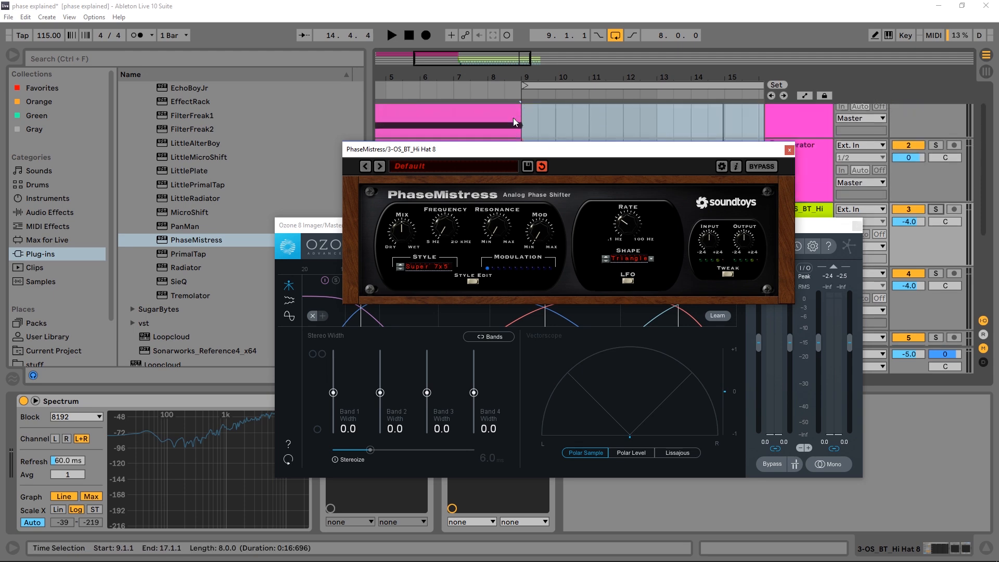
pyautogui.moveTo(483, 154); pyautogui.dragTo(599, 261)
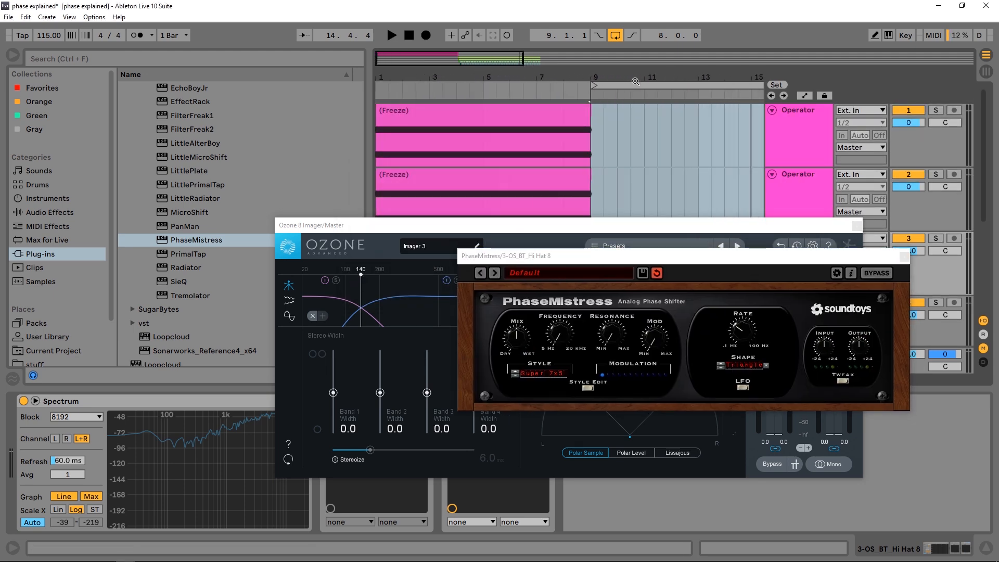
pyautogui.moveTo(632, 82); pyautogui.dragTo(416, 83)
pyautogui.press('space')
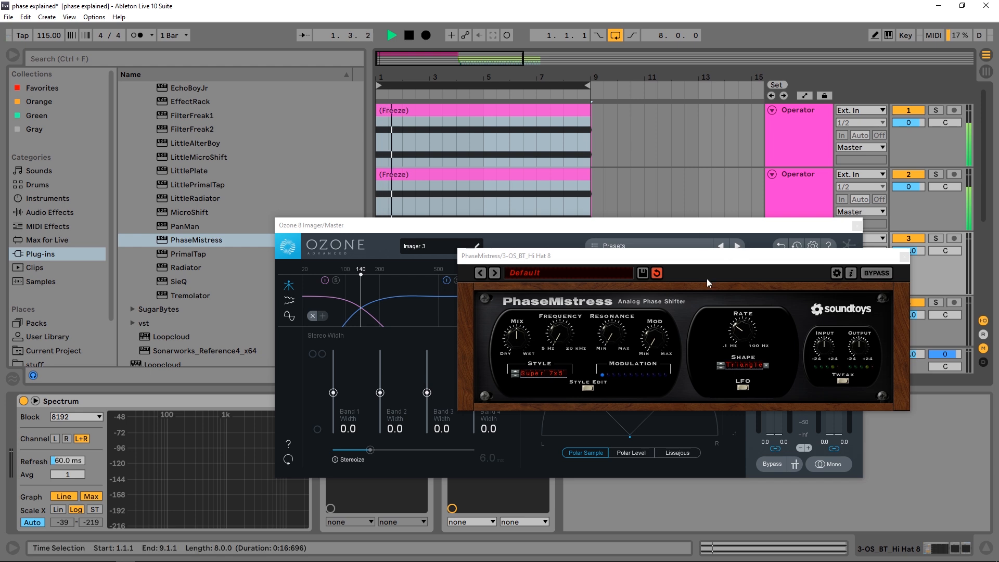
pyautogui.press('space')
# Select the second Operator track's clip and compare the looped playback with its PhaseMistress bypassed and active.
pyautogui.click(537, 355)
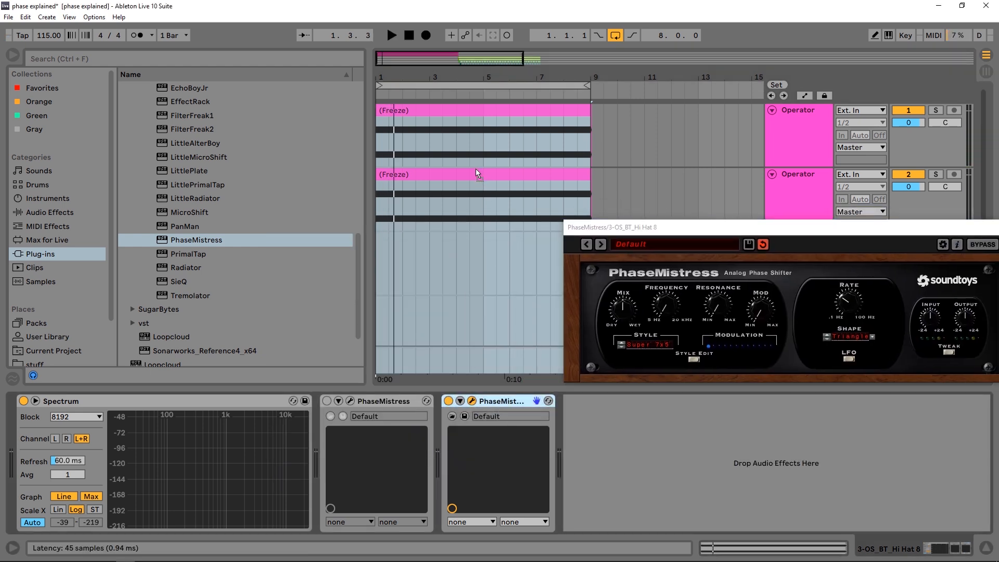
pyautogui.click(459, 200)
pyautogui.press('space')
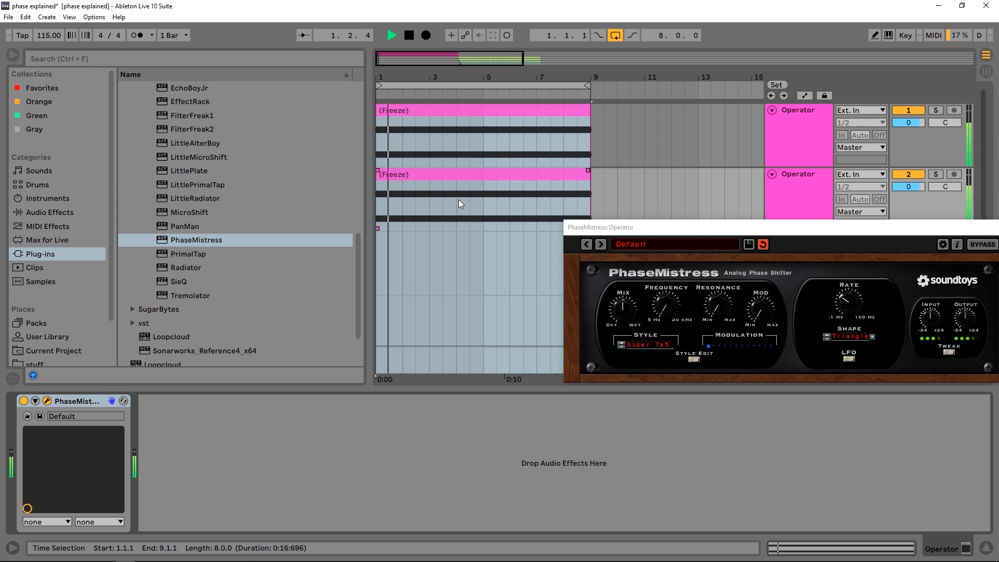
pyautogui.click(673, 263)
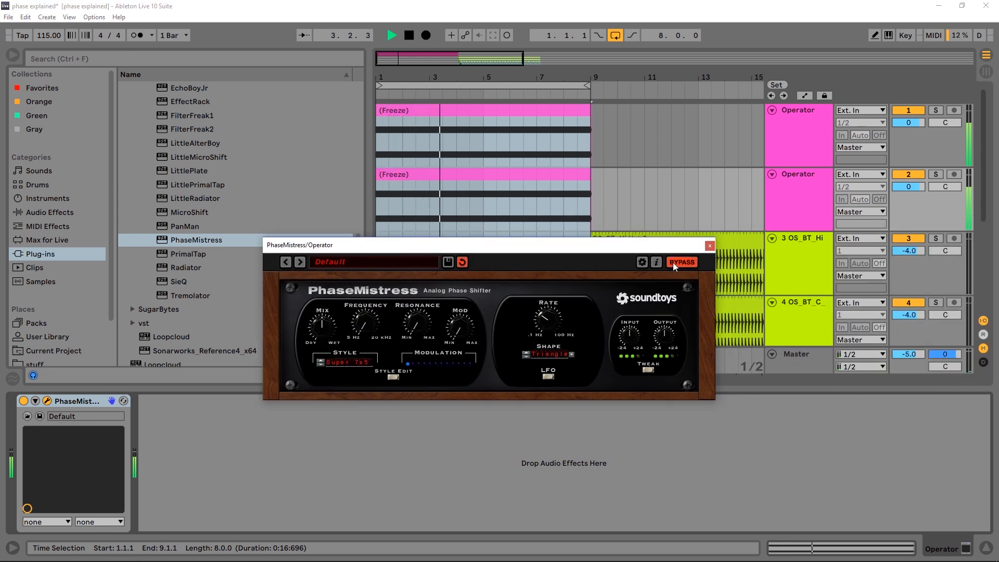
pyautogui.click(672, 262)
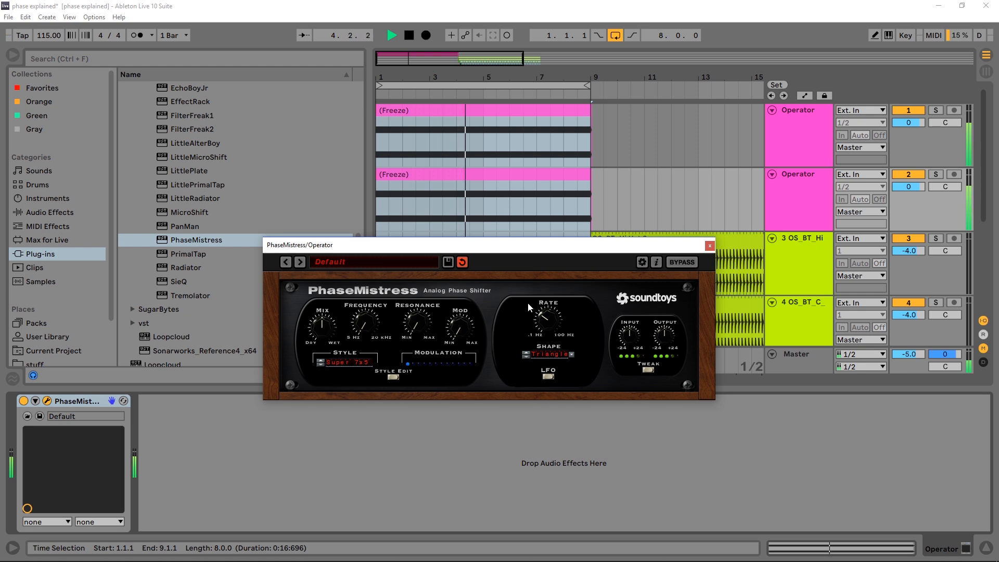
pyautogui.press('space')
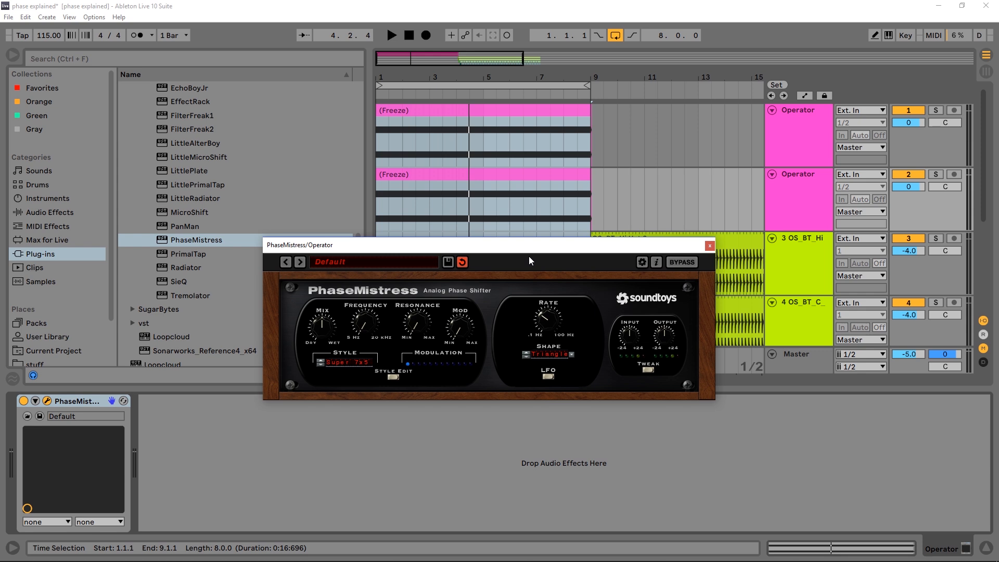
pyautogui.moveTo(523, 246); pyautogui.dragTo(404, 145)
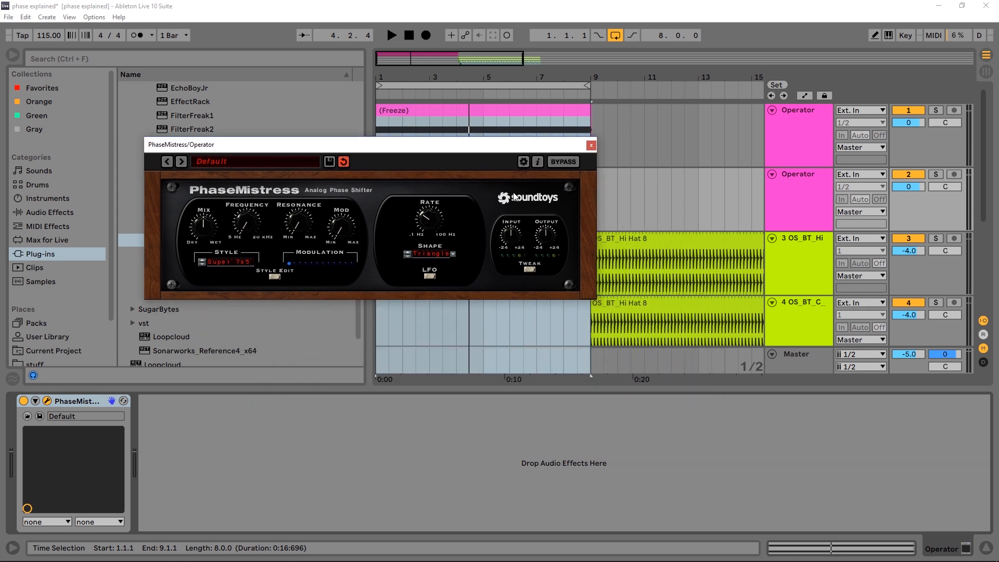